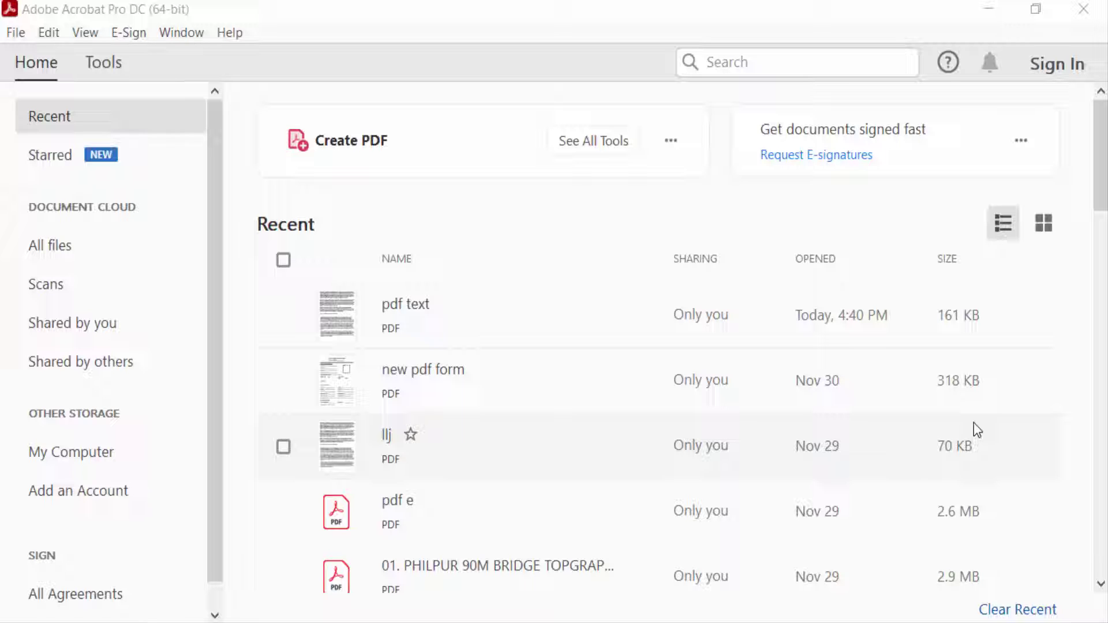
Open the PDF document and switch page 2 into Edit PDF mode
double_click(391, 327)
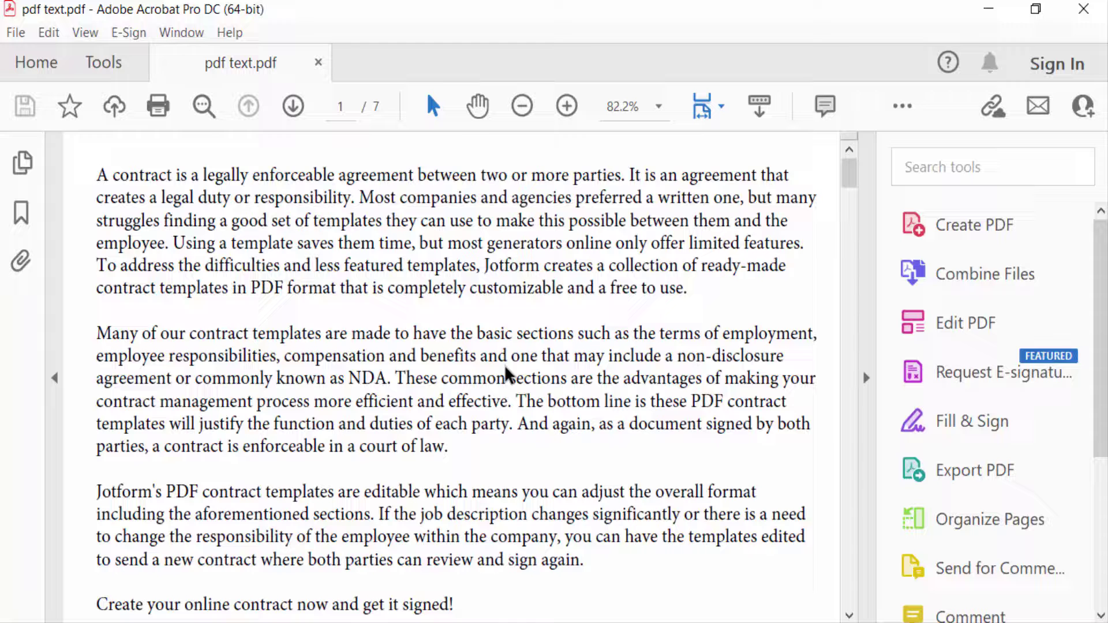
scroll(649, 503, down, 2)
scroll(629, 495, down, 5)
scroll(627, 498, down, 3)
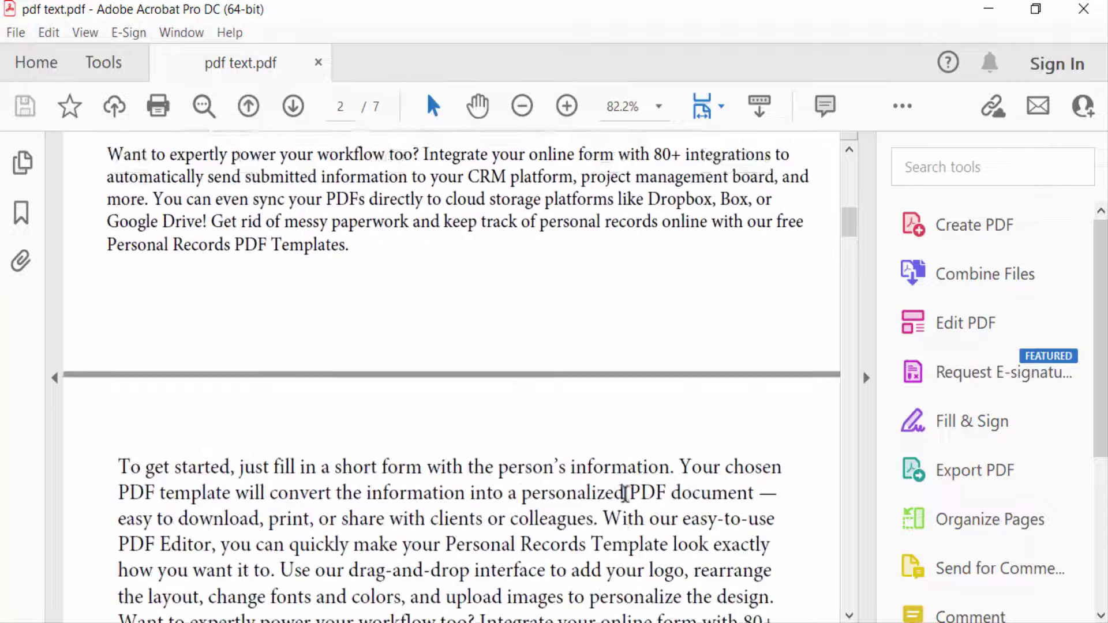
scroll(625, 501, down, 3)
scroll(572, 498, down, 5)
scroll(416, 442, down, 2)
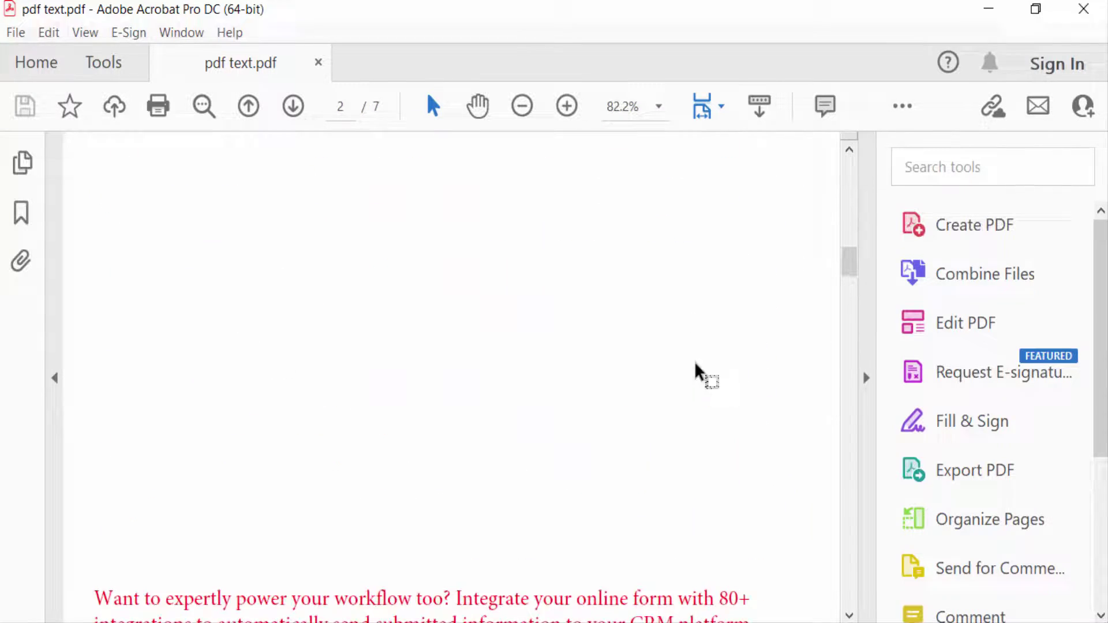
scroll(325, 425, up, 2)
scroll(329, 426, up, 2)
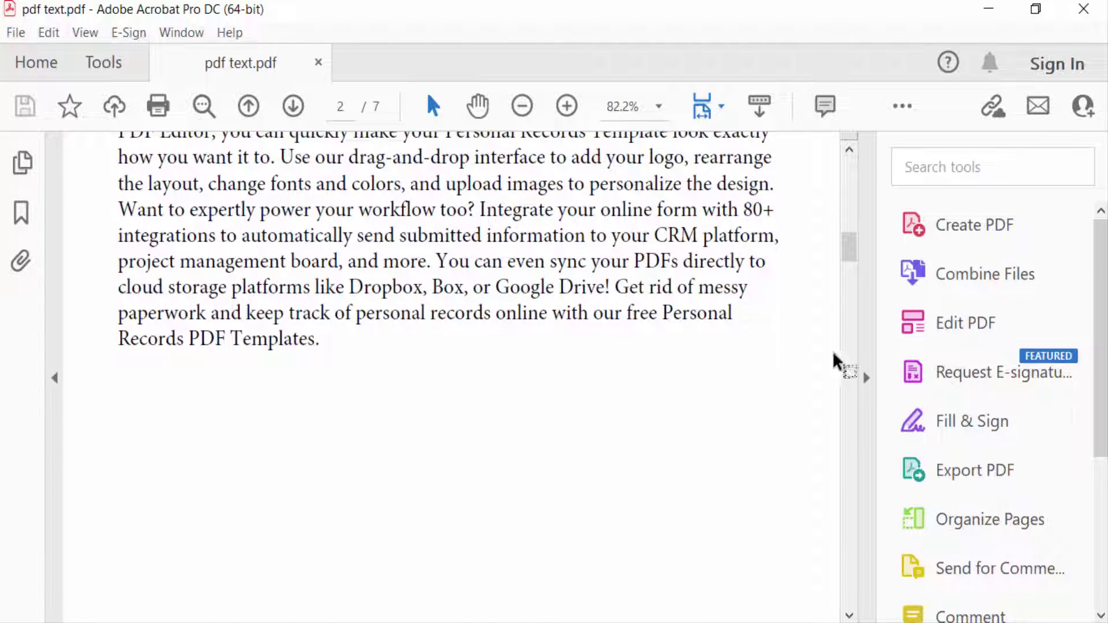
click(940, 329)
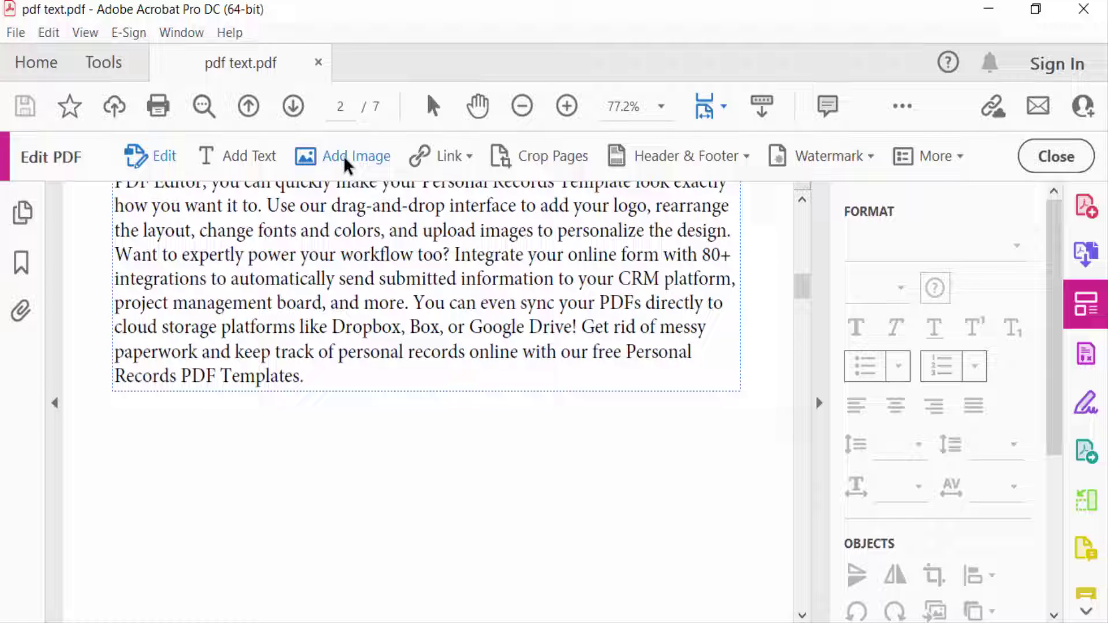
Place photo 20210906_160445 below page 2's text, then widen it and make it taller
click(345, 162)
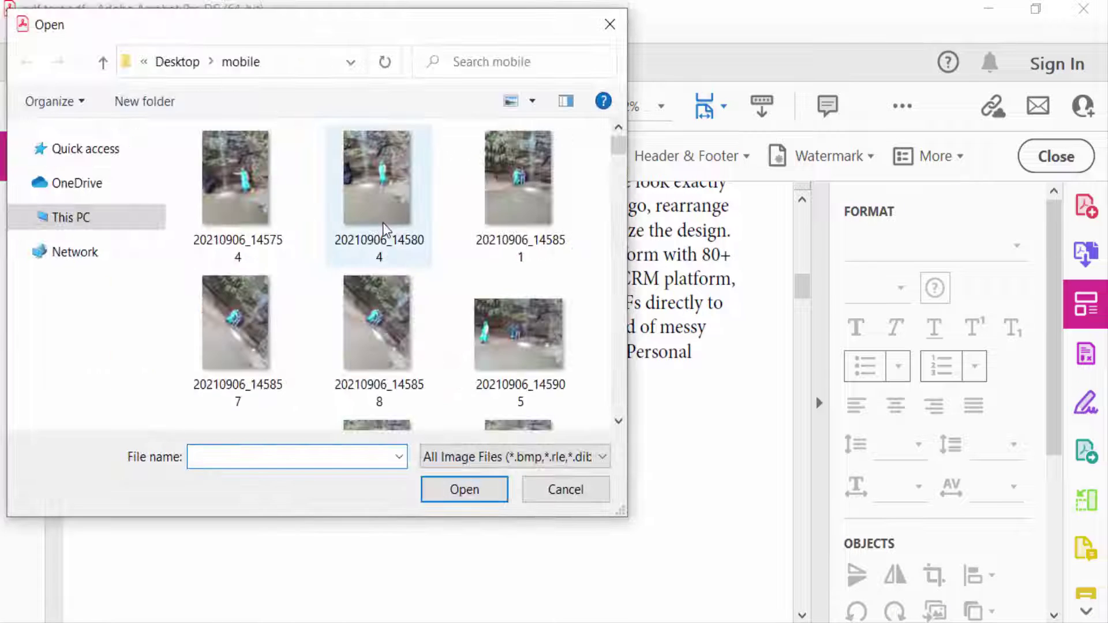
scroll(388, 251, down, 5)
scroll(388, 251, down, 5)
scroll(388, 255, down, 5)
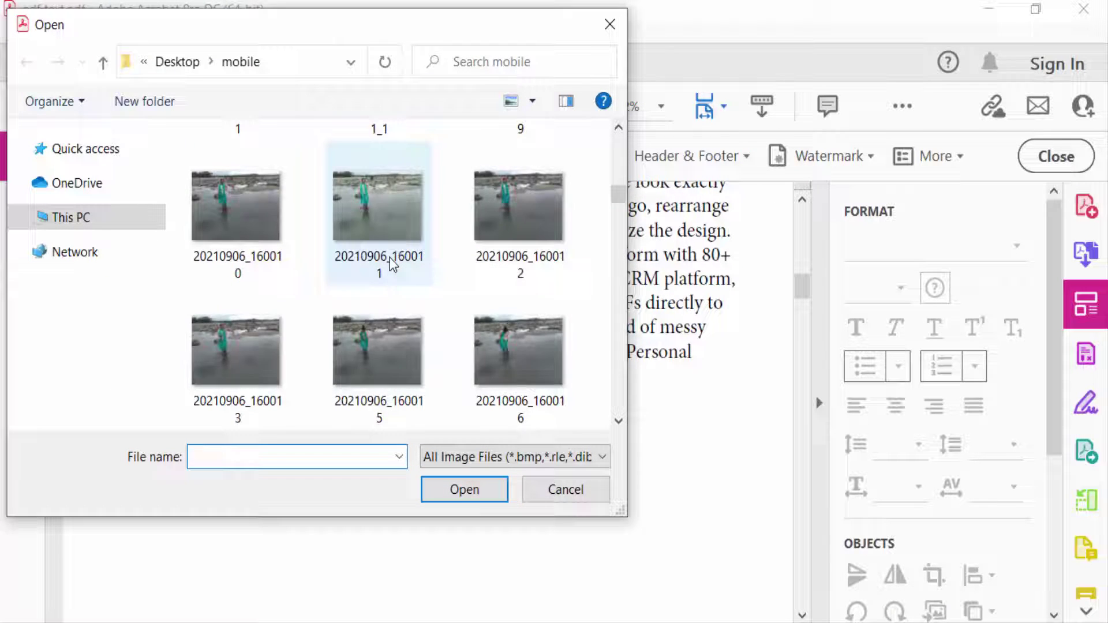
scroll(390, 264, down, 3)
scroll(389, 260, down, 5)
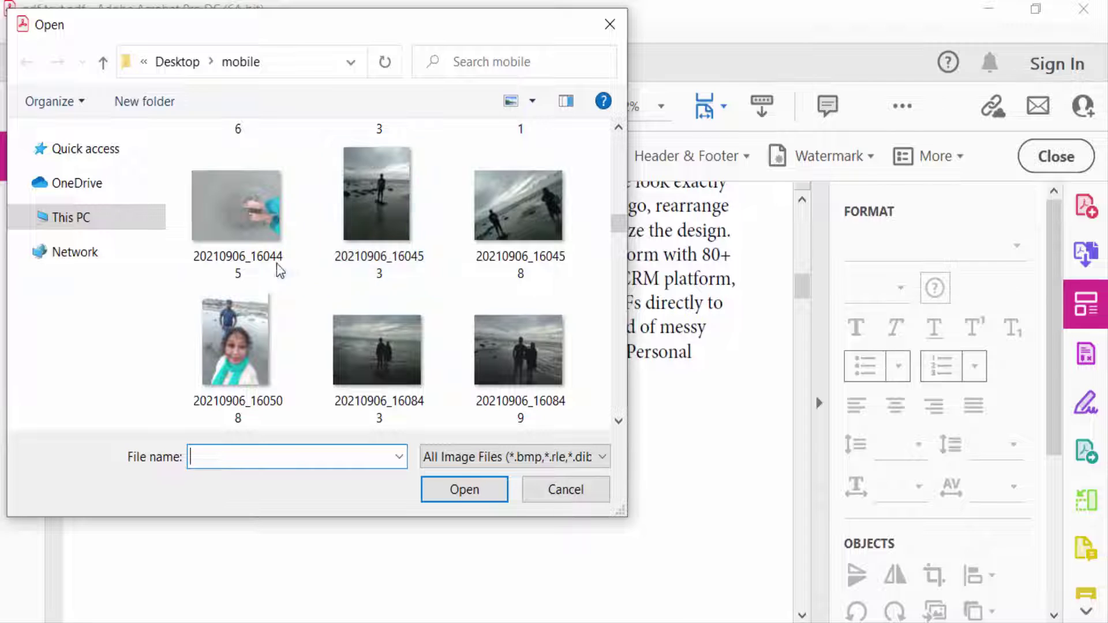
click(246, 271)
click(452, 490)
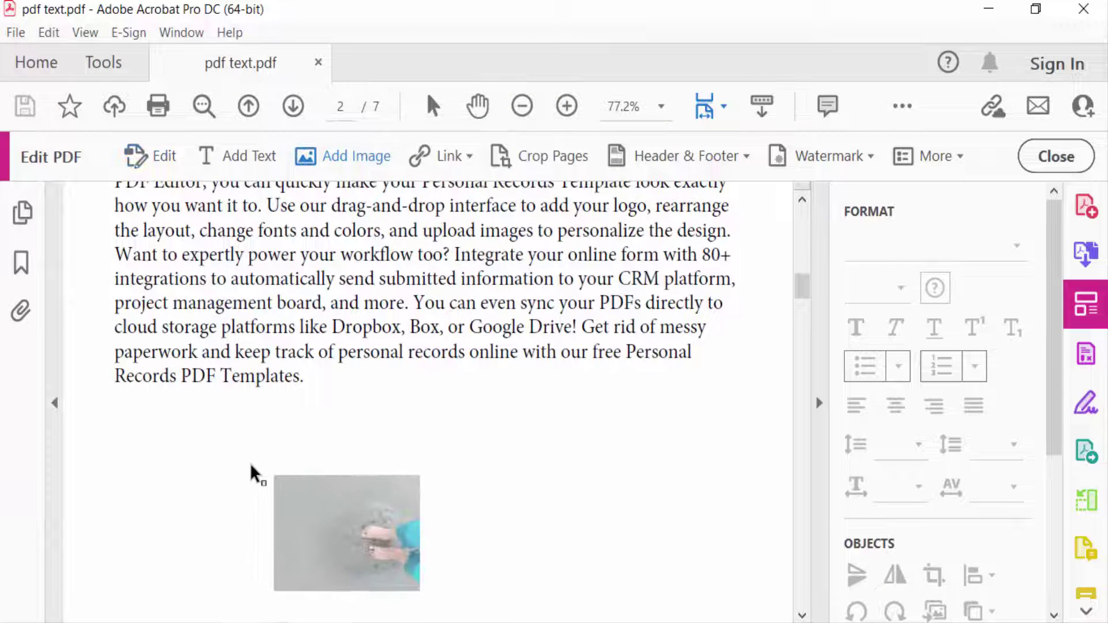
scroll(226, 415, down, 2)
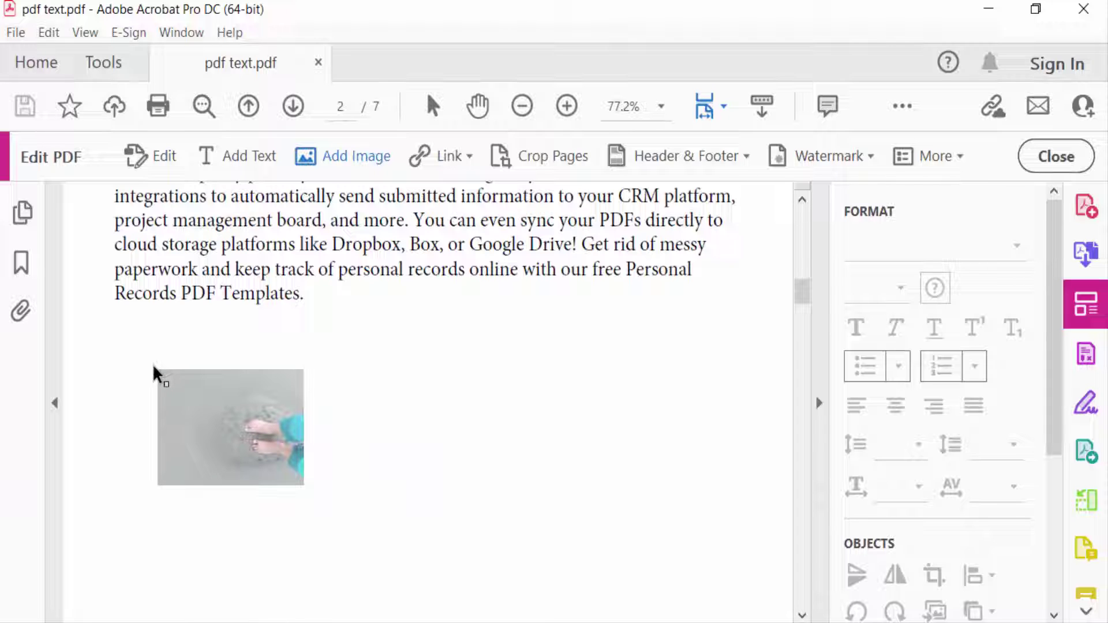
click(154, 374)
scroll(418, 386, down, 1)
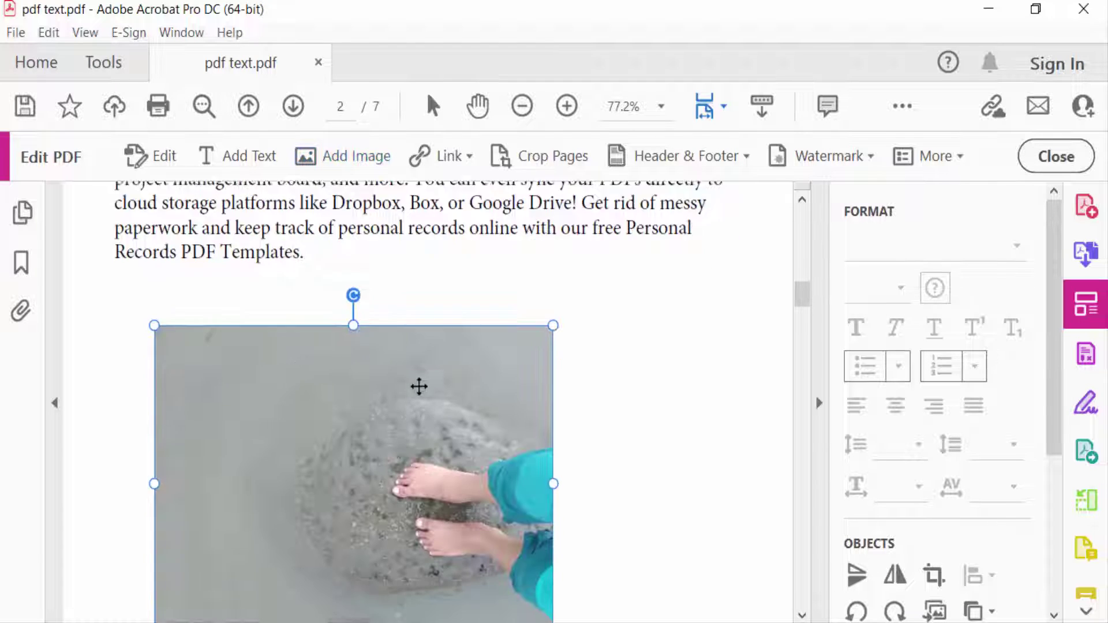
scroll(520, 450, down, 3)
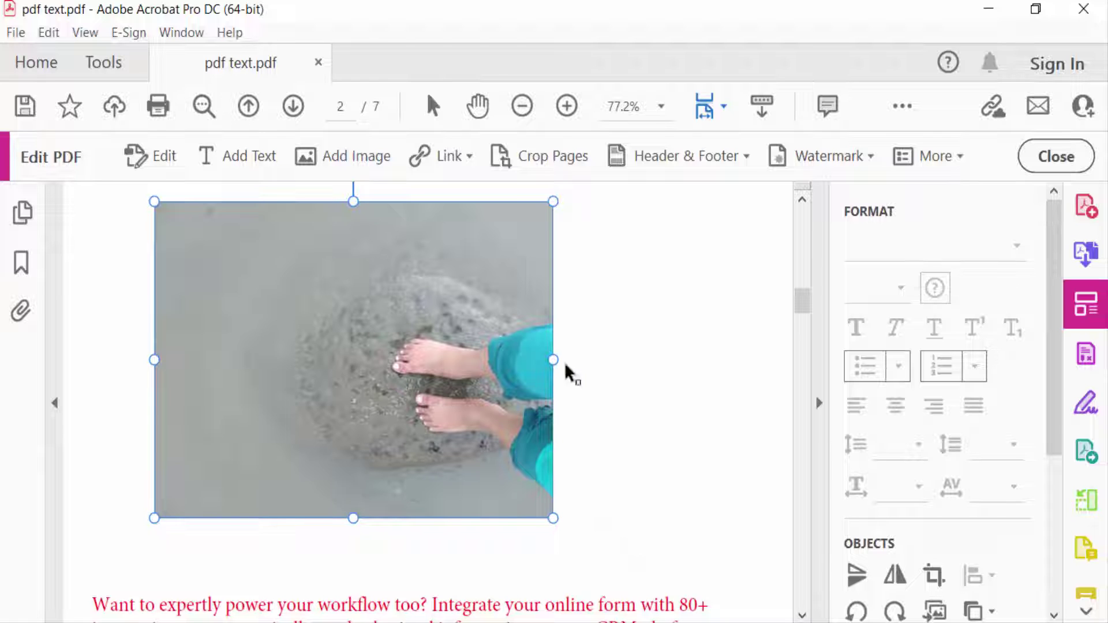
drag(554, 360, 700, 359)
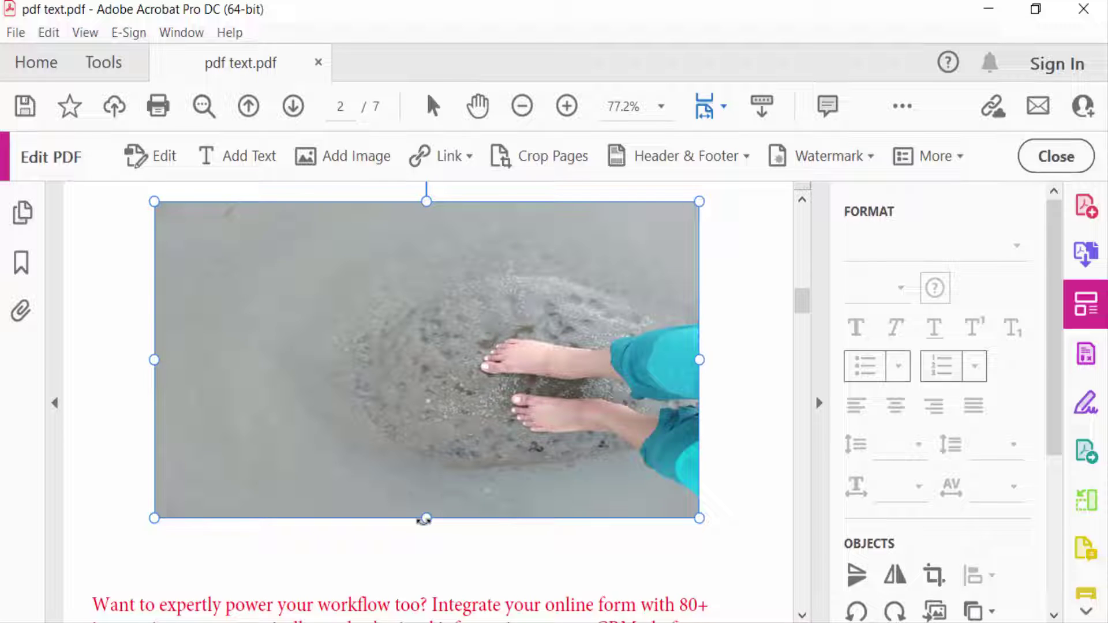
drag(427, 520, 427, 552)
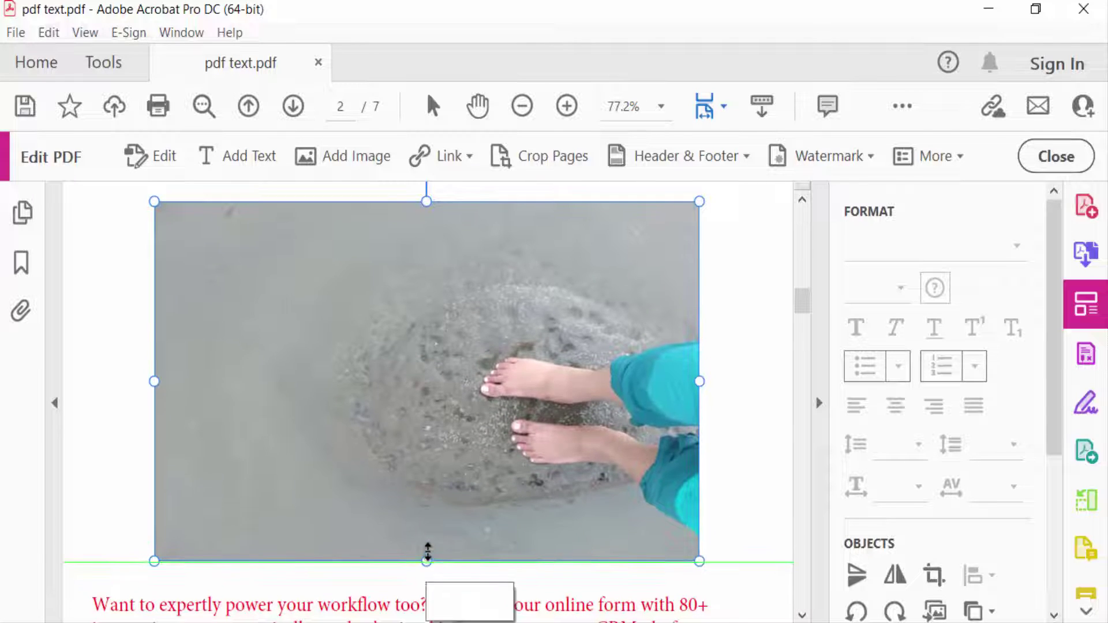
scroll(572, 459, down, 3)
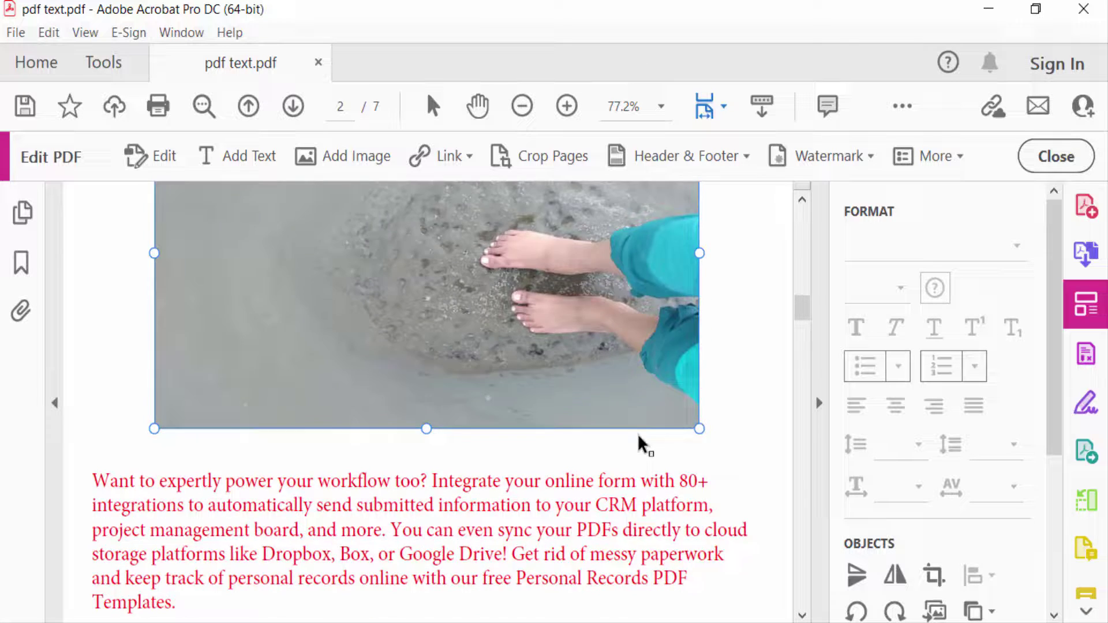
scroll(641, 445, down, 6)
scroll(638, 445, down, 3)
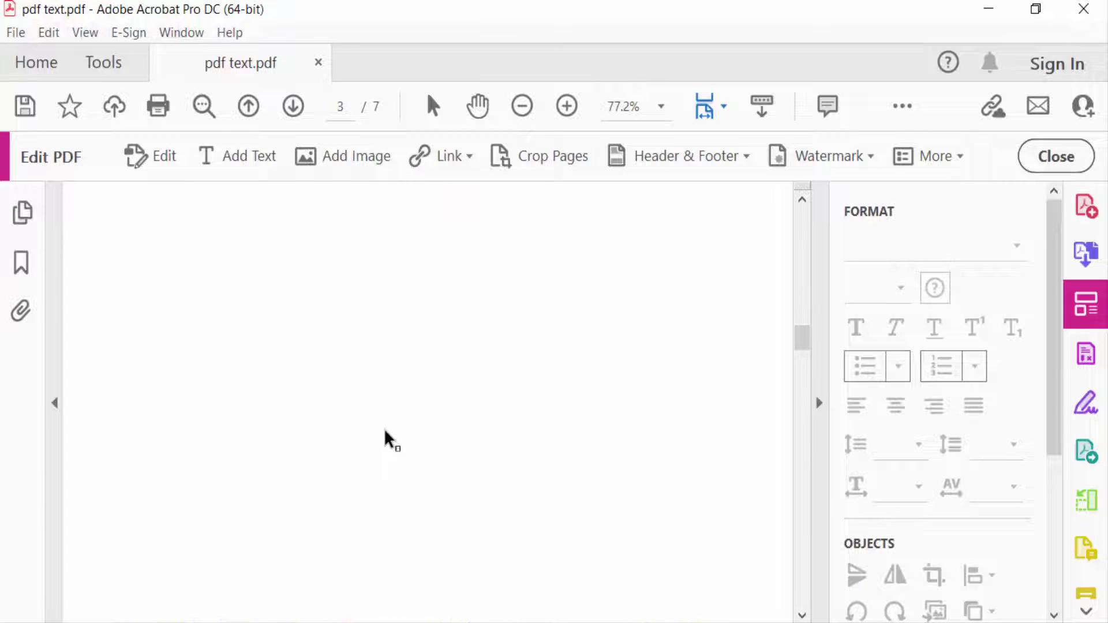
Place photo 20210906_155557 near page 3's top, enlarging it proportionally and then widening it
click(347, 165)
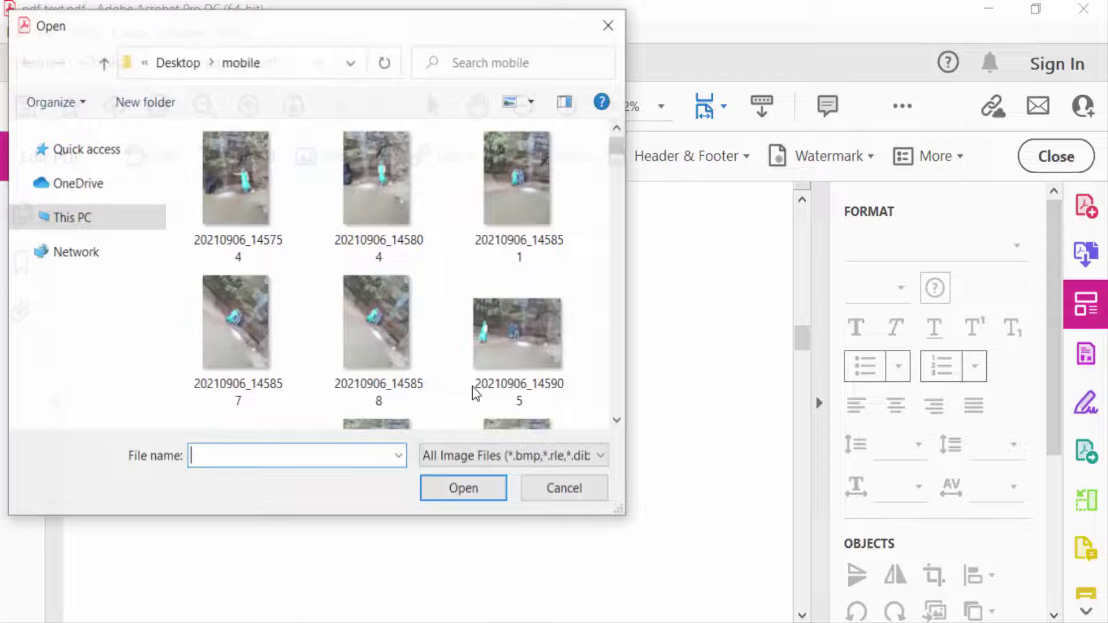
scroll(504, 375, down, 5)
scroll(498, 373, up, 3)
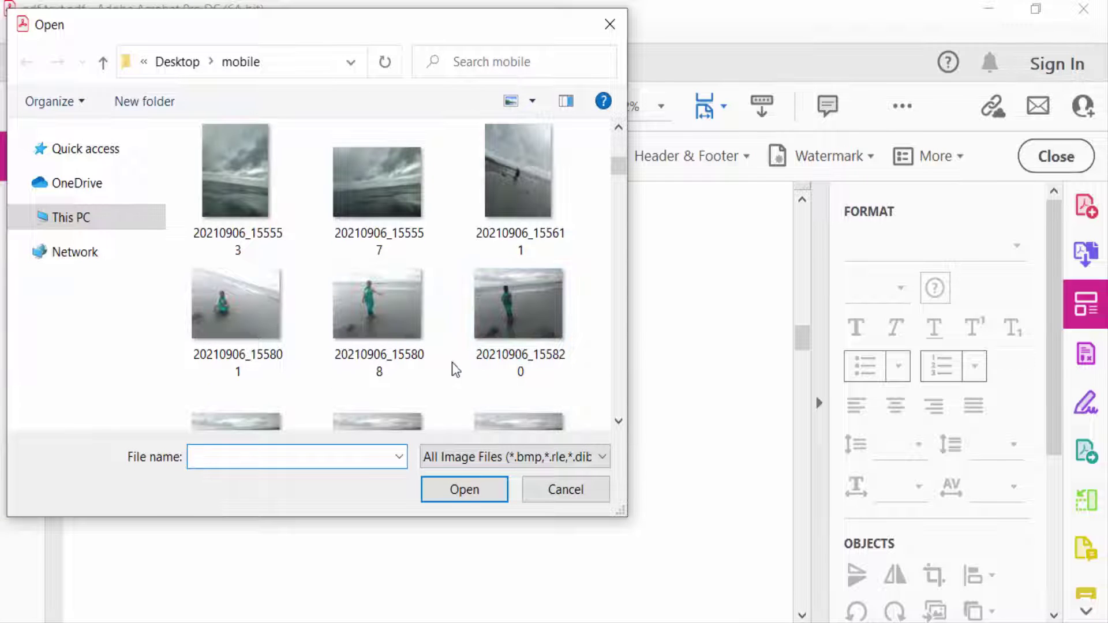
click(381, 207)
click(464, 491)
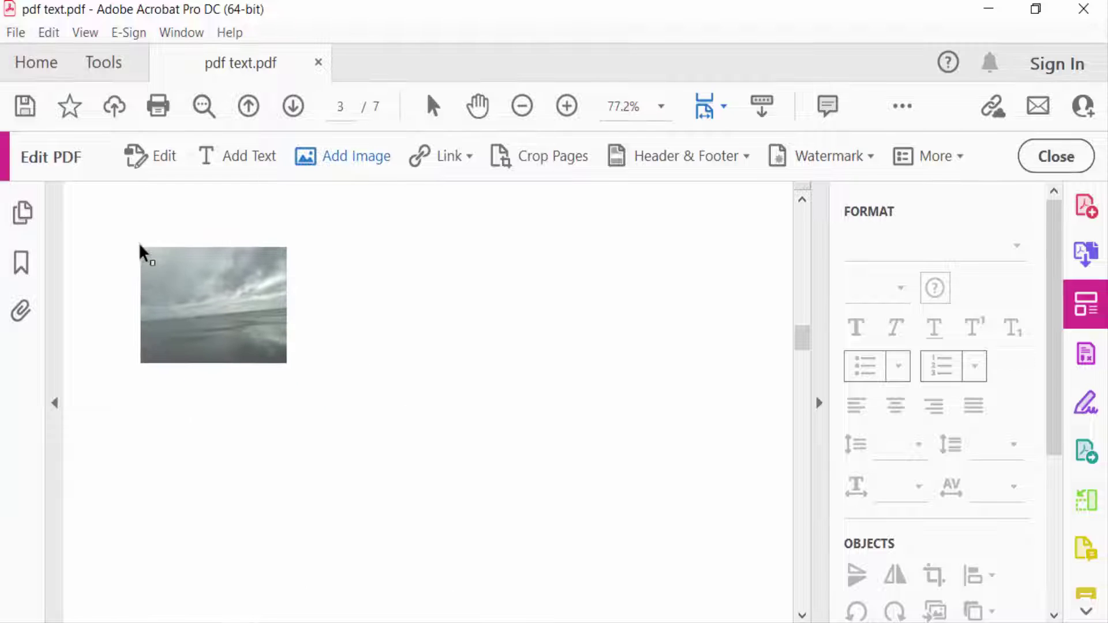
scroll(220, 338, up, 1)
scroll(134, 359, up, 1)
click(137, 344)
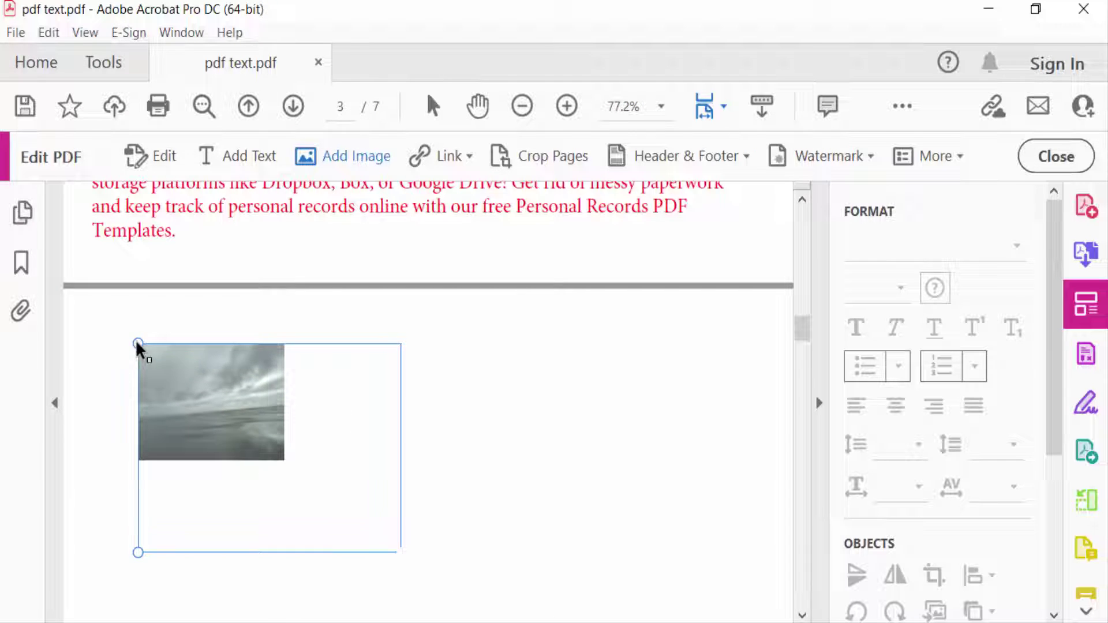
scroll(286, 398, down, 2)
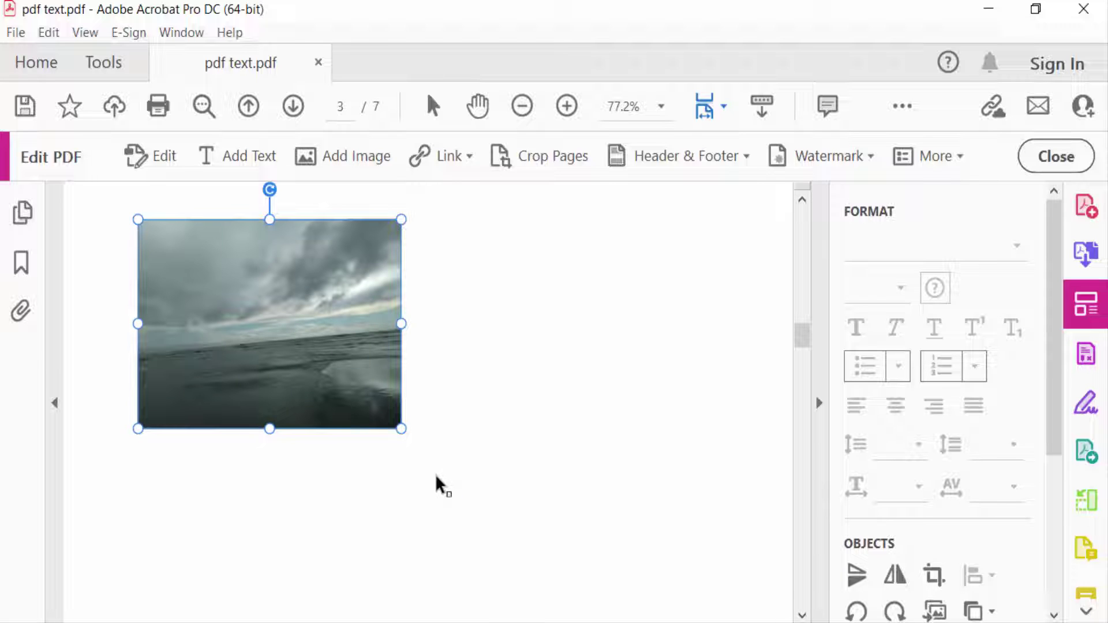
mouse_move(399, 428)
mouse_down()
mouse_move(627, 588)
mouse_move(652, 617)
mouse_up()
scroll(611, 502, down, 3)
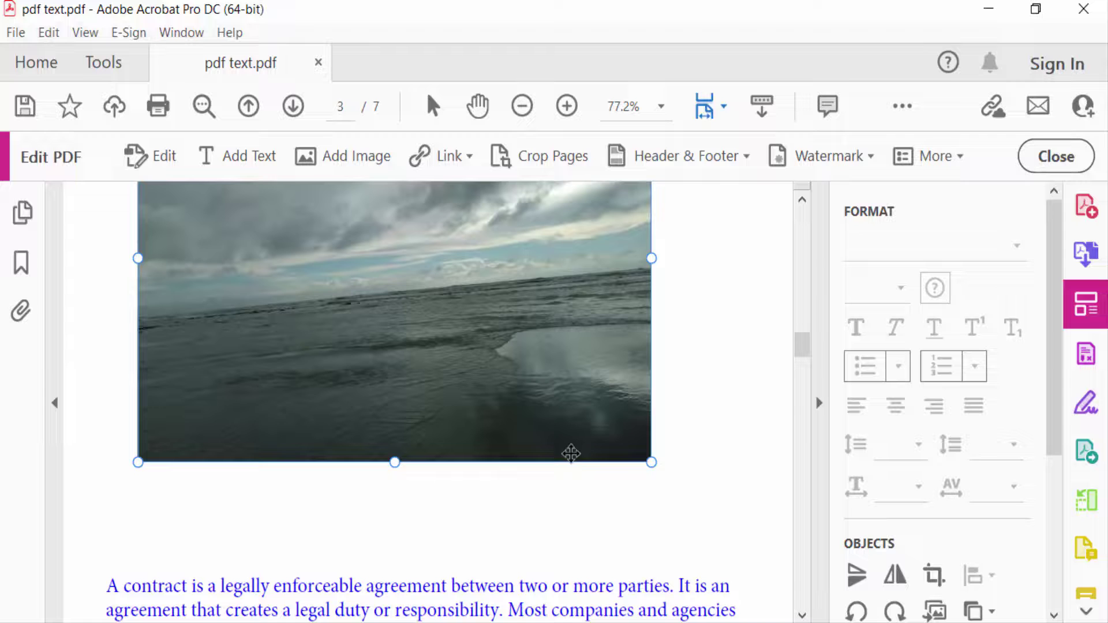
drag(654, 258, 712, 260)
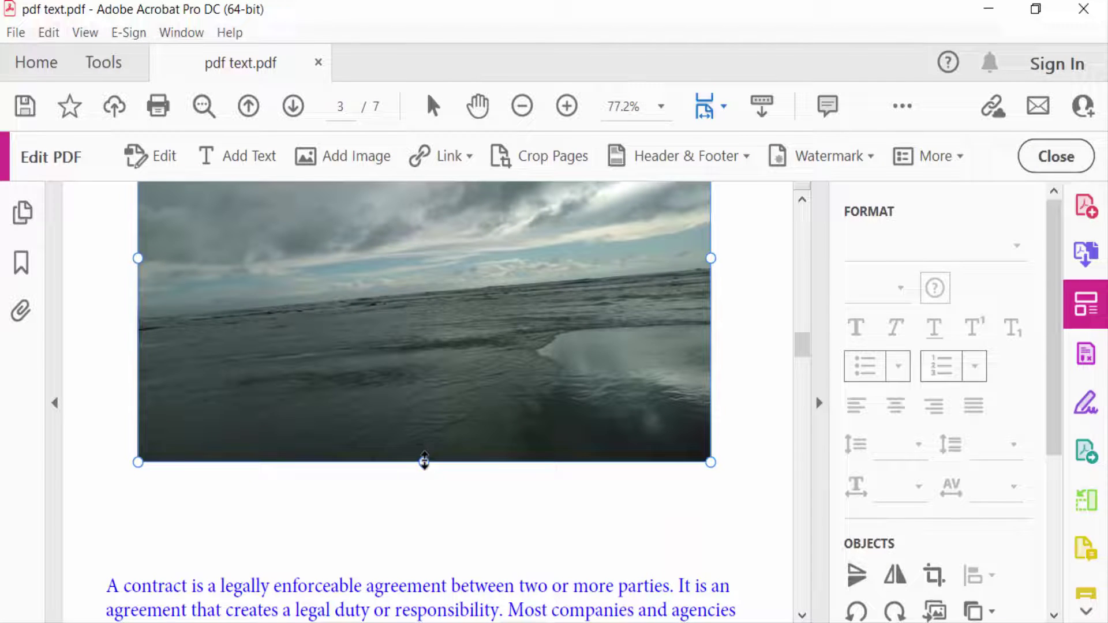
drag(425, 462, 423, 487)
scroll(542, 404, up, 1)
scroll(540, 419, up, 3)
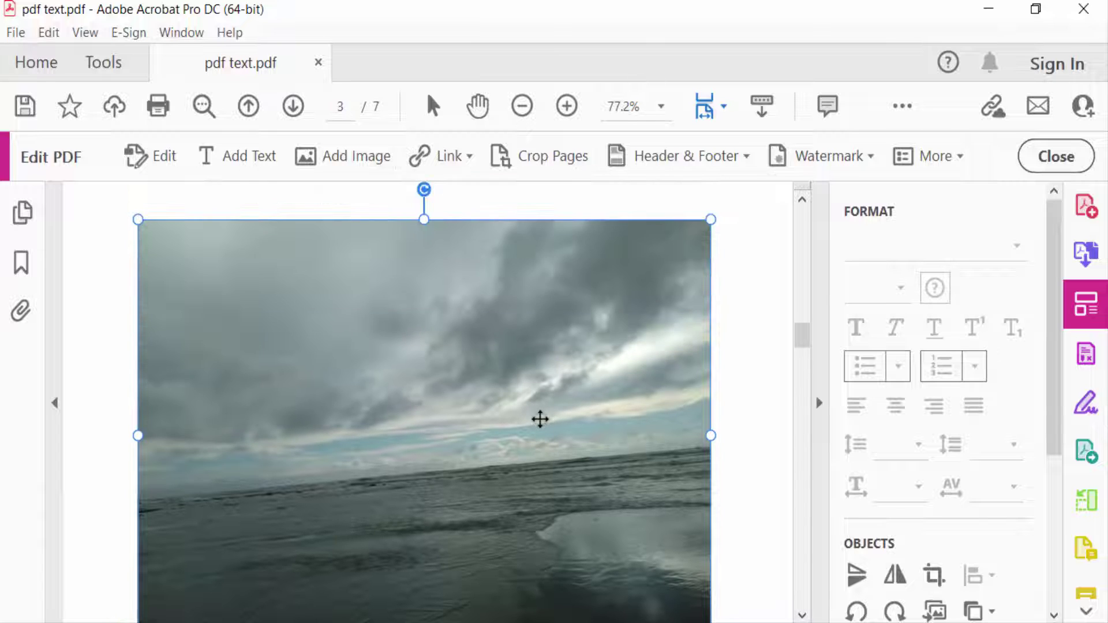
scroll(540, 419, down, 2)
Close Edit PDF and show the Page Thumbnails panel with F4
click(1035, 157)
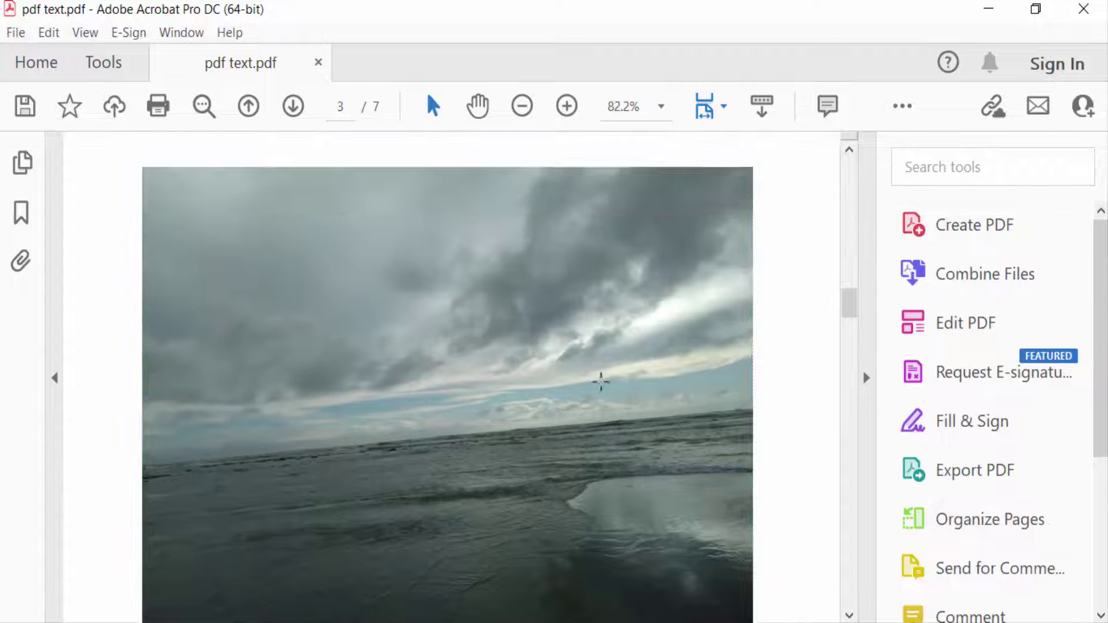
scroll(580, 389, up, 5)
scroll(502, 394, up, 5)
key(F4)
scroll(569, 389, down, 5)
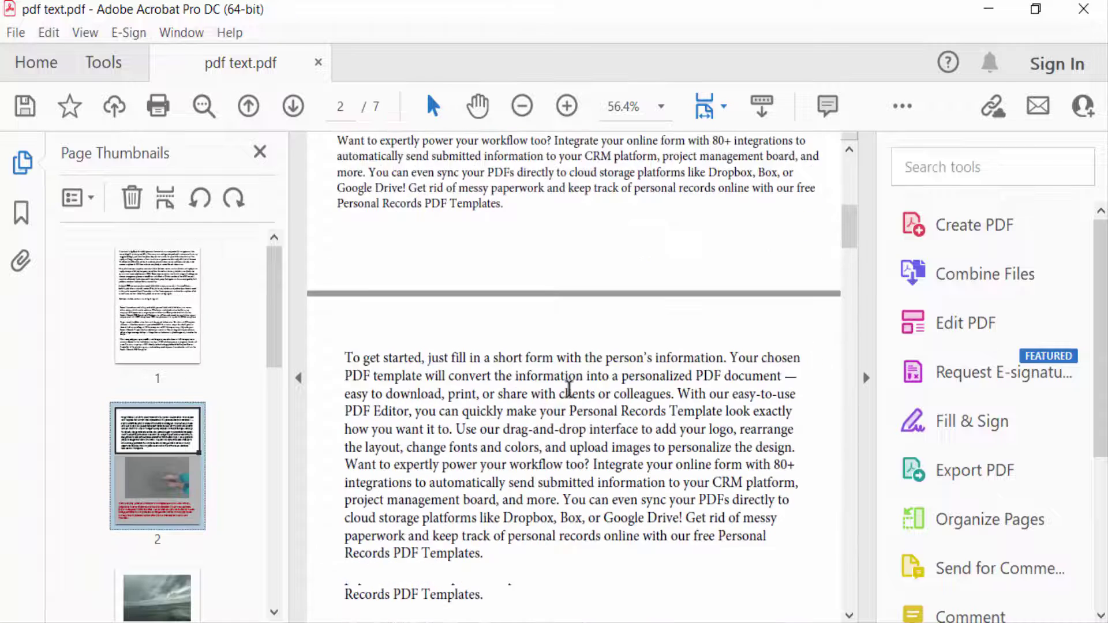
scroll(569, 389, down, 5)
scroll(554, 381, down, 5)
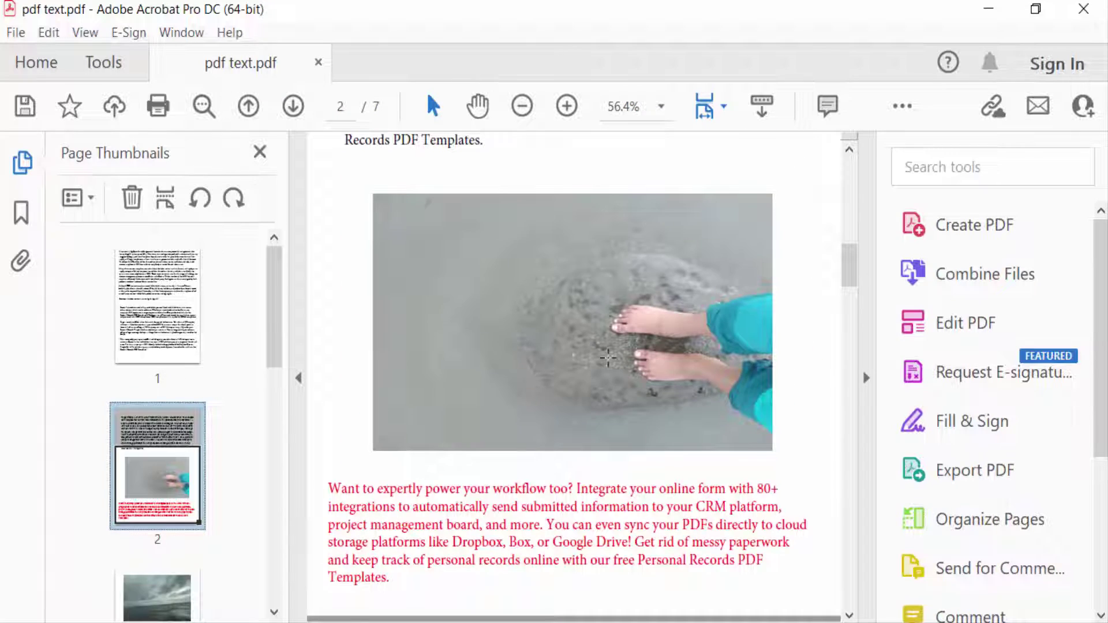
scroll(610, 372, down, 5)
scroll(606, 358, down, 5)
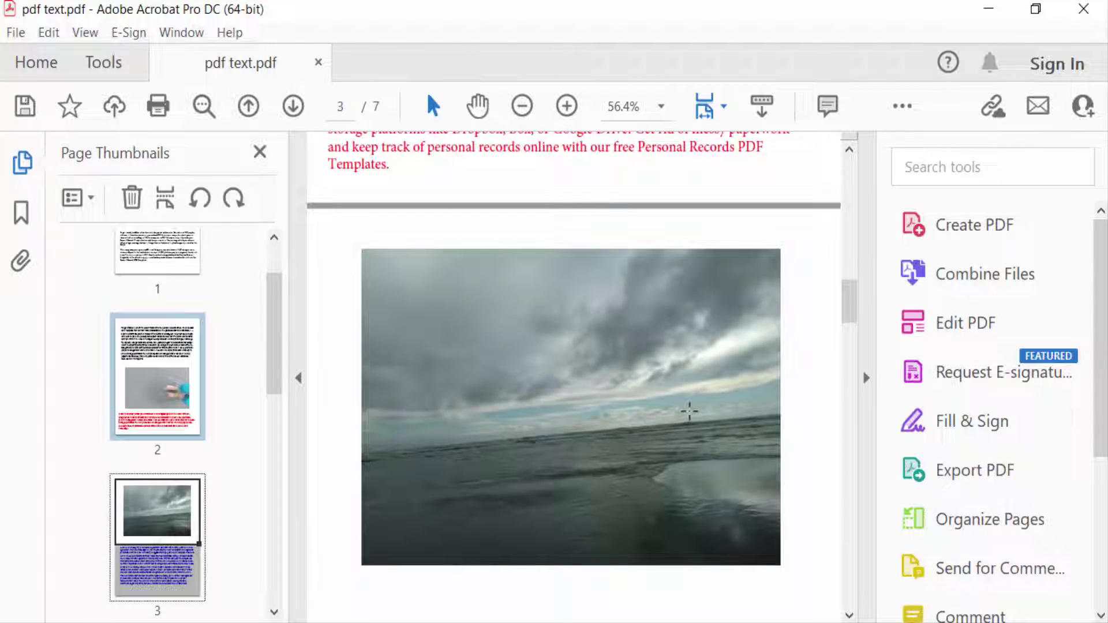